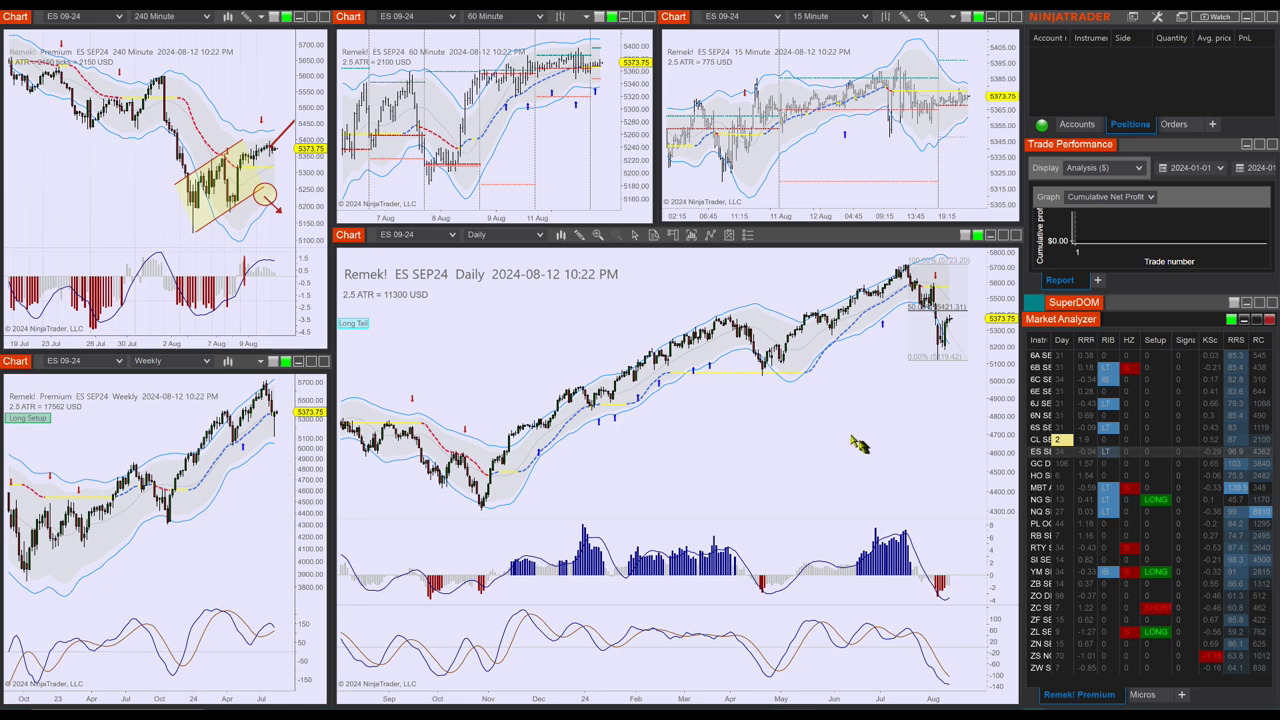
Pan the ES 240-minute and daily charts left for right margin and widen the 240-minute price range
left_click_drag(143, 208, 96, 215)
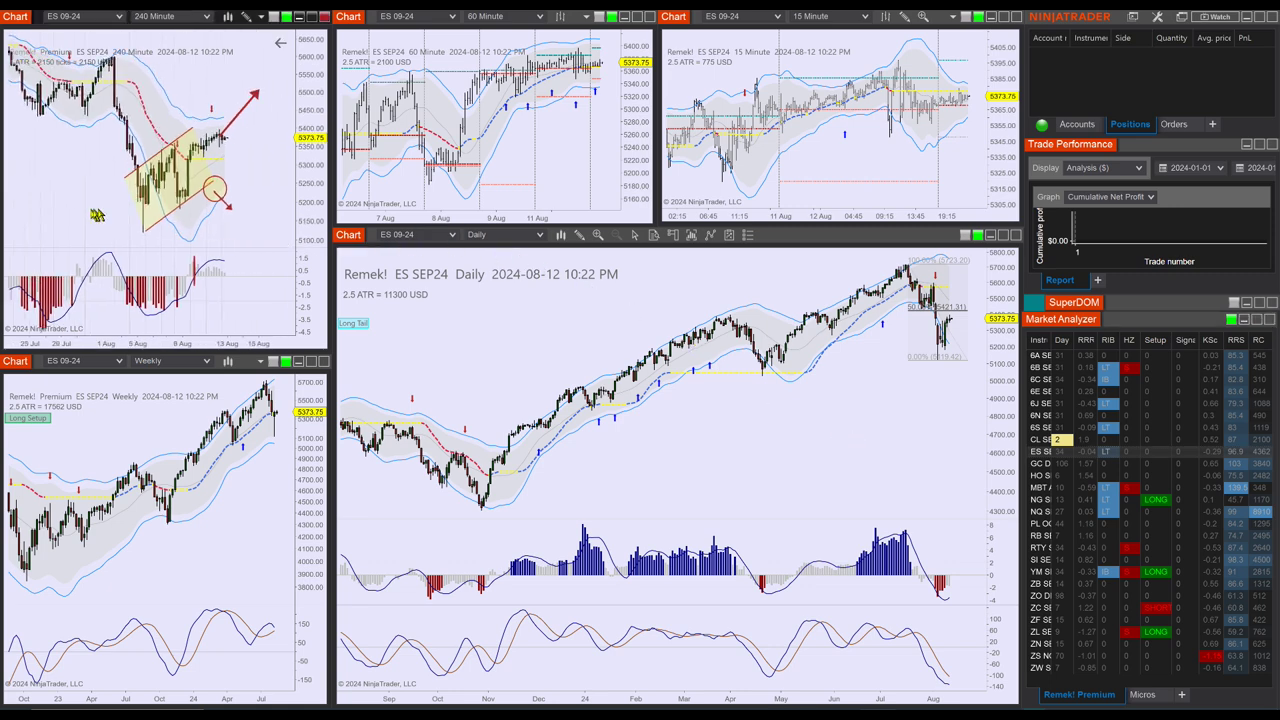
mouse_move(305, 176)
left_mouse_down()
mouse_move(297, 112)
mouse_move(318, 40)
left_mouse_up()
left_click_drag(846, 414, 771, 428)
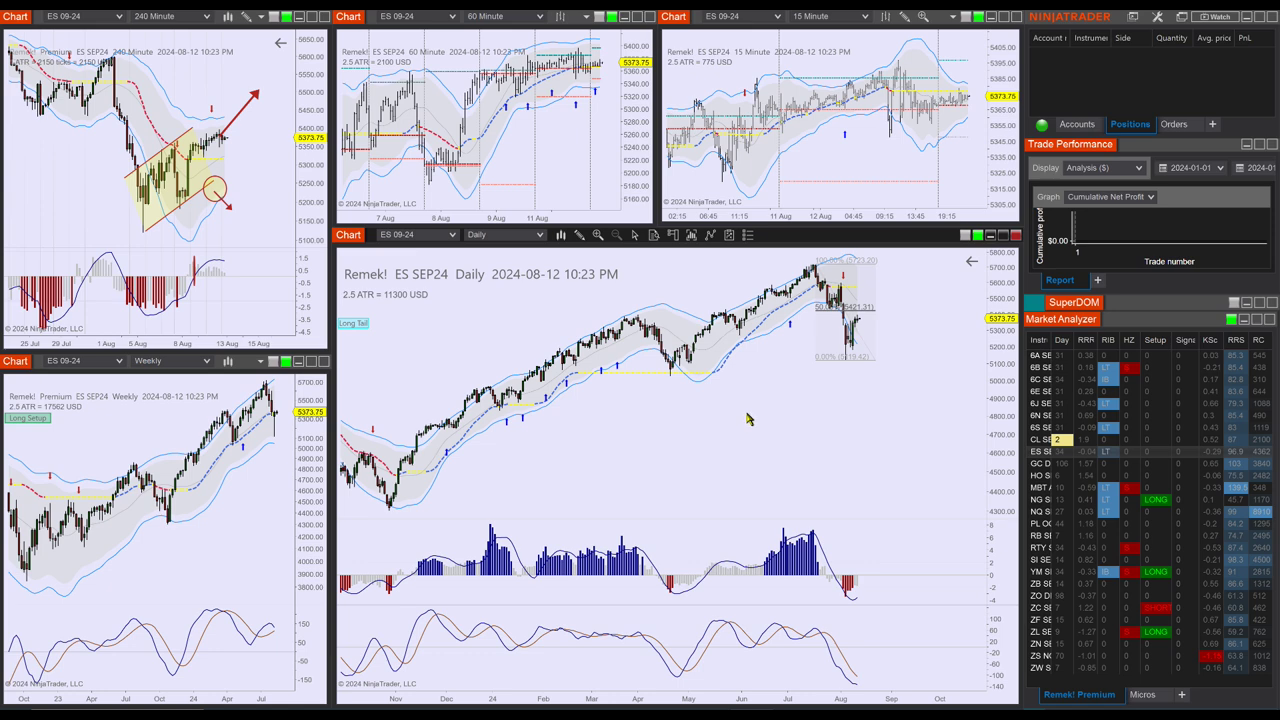
Remove the red circle on the ES 240-minute chart and draw new lines near the upward arrow
left_click(262, 166)
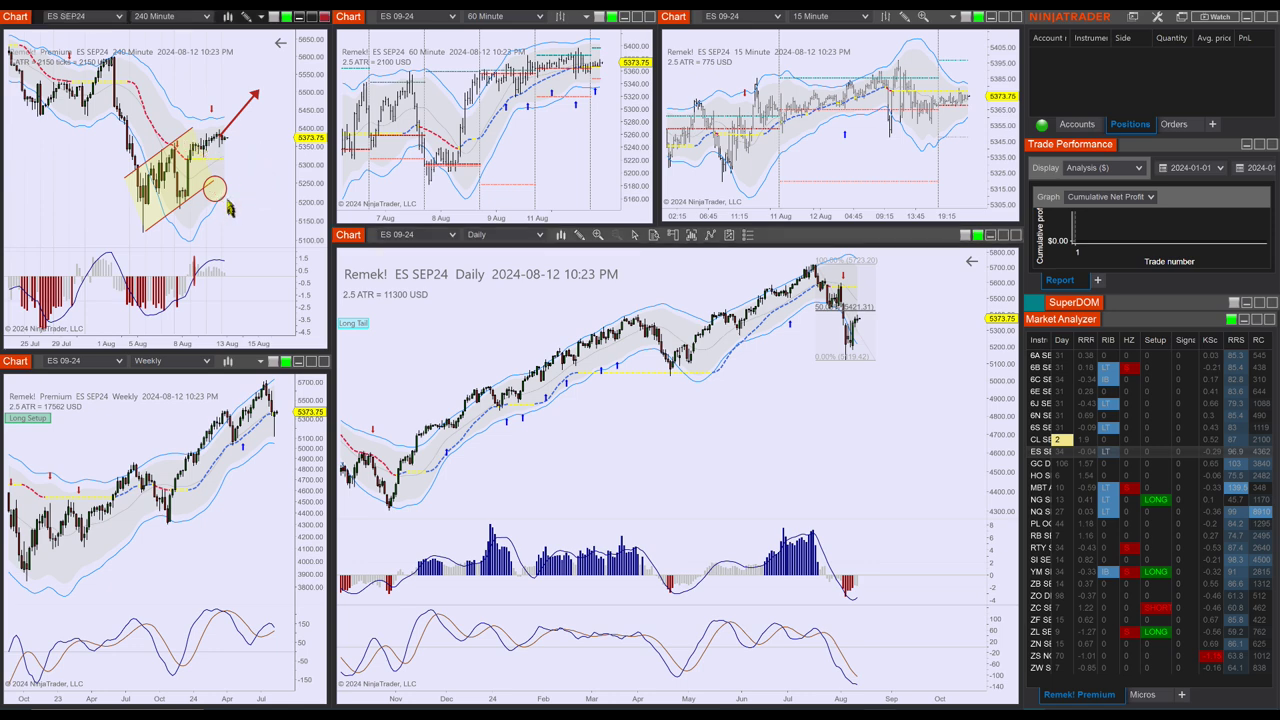
key("ctrl+z")
left_click_drag(236, 163, 253, 147)
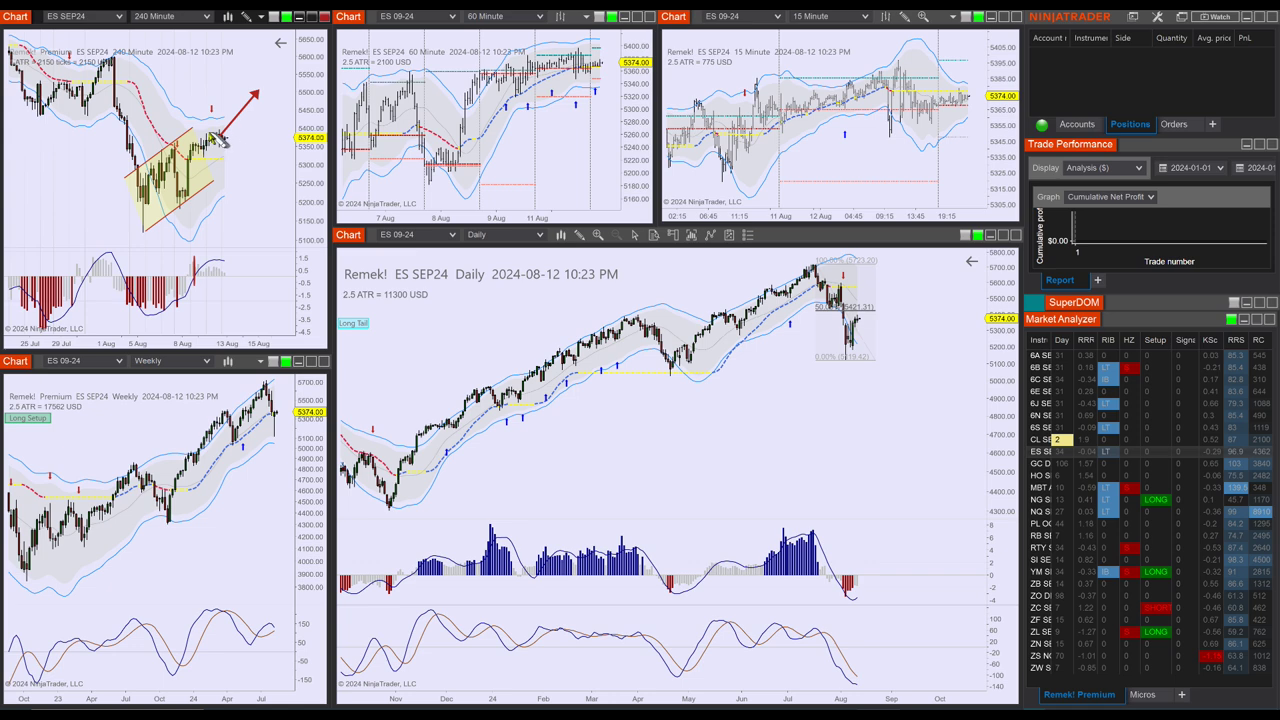
left_click(240, 128)
left_click(242, 158)
left_click(232, 113)
left_click(214, 122)
Draw and then delete a box at the daily 50% level, then load NQ into the linked charts
left_click(938, 340)
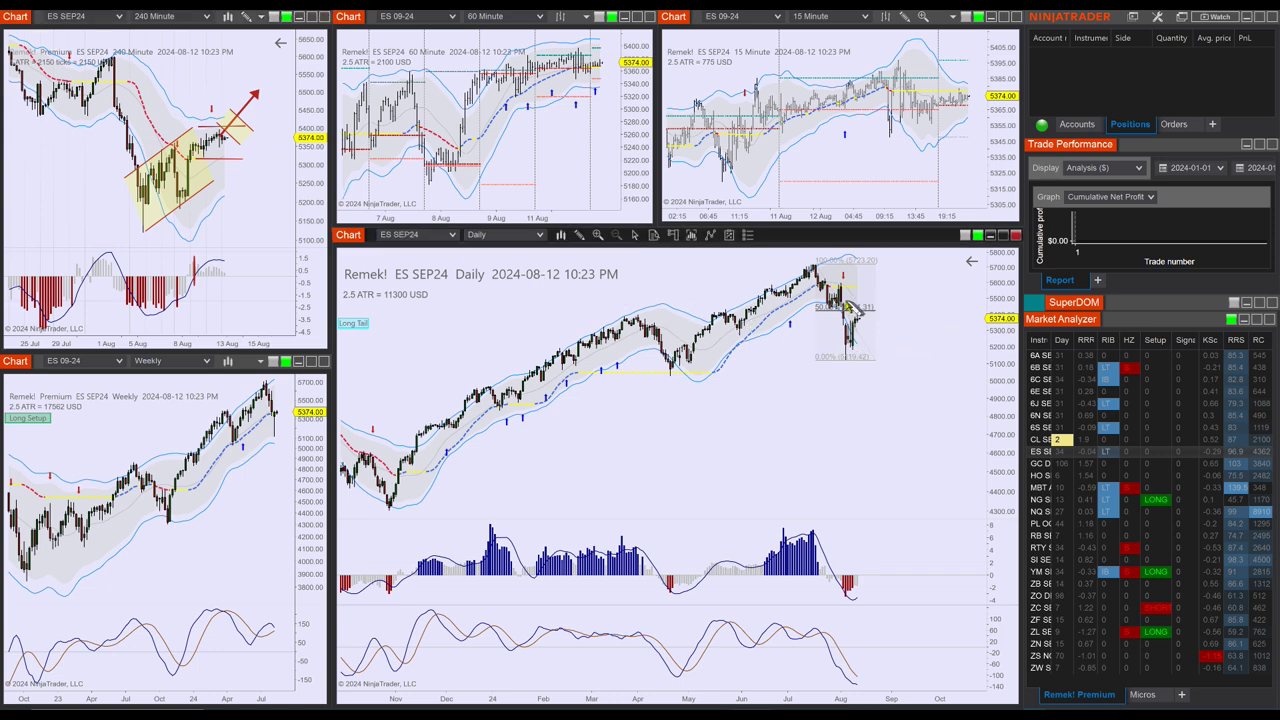
left_click_drag(866, 312, 893, 313)
key("Delete")
left_click(1042, 512)
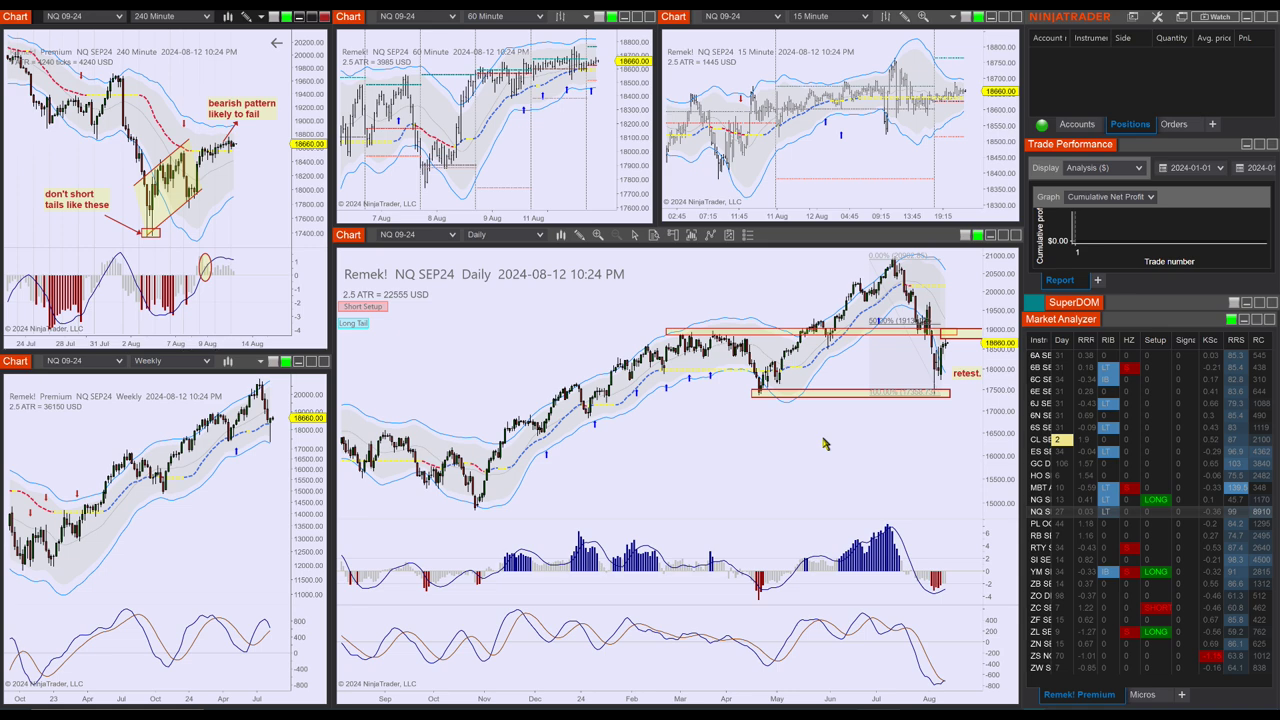
Shift the NQ daily chart left twice for right-side room, then load 6E into all linked charts
left_click_drag(825, 442, 782, 437)
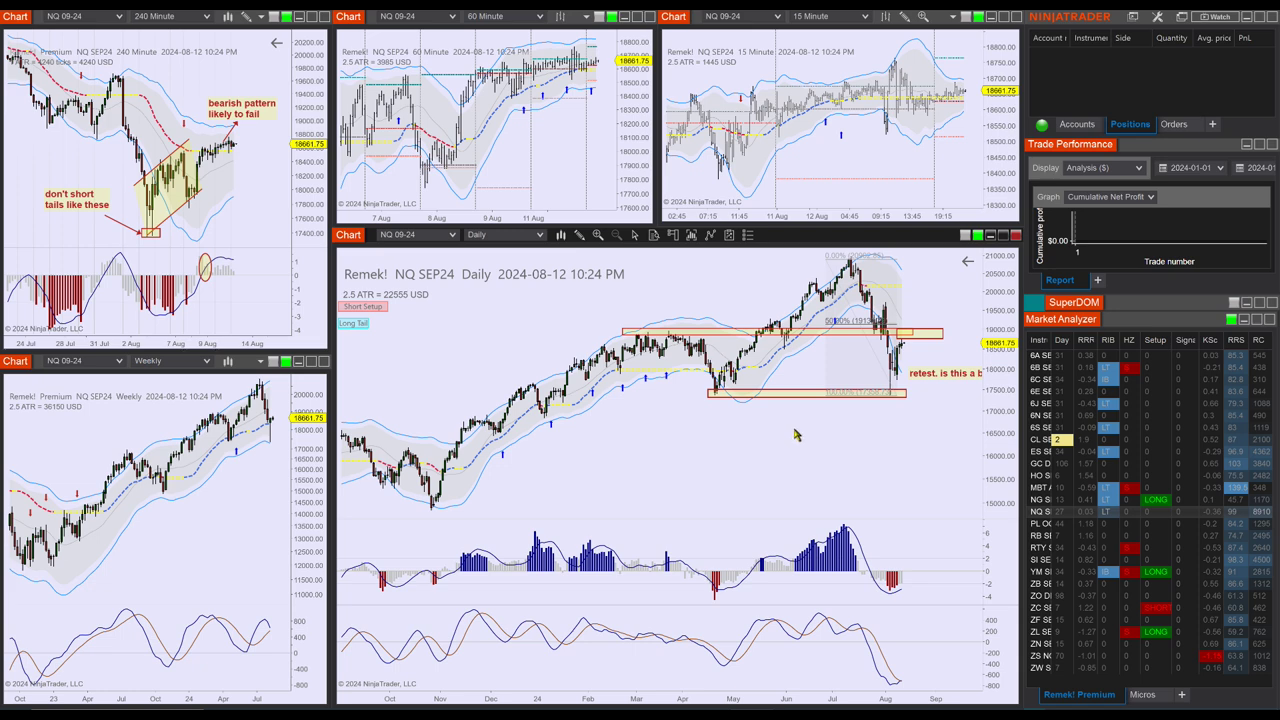
left_click_drag(796, 435, 729, 431)
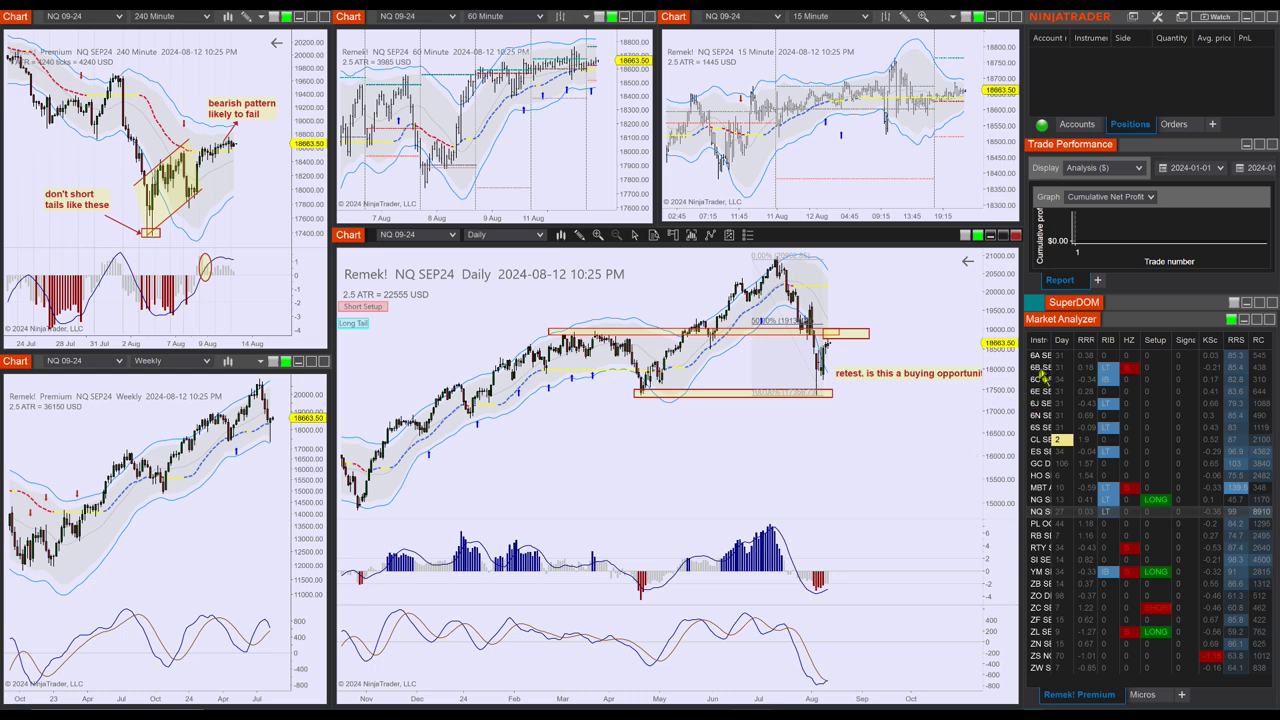
left_click(1046, 392)
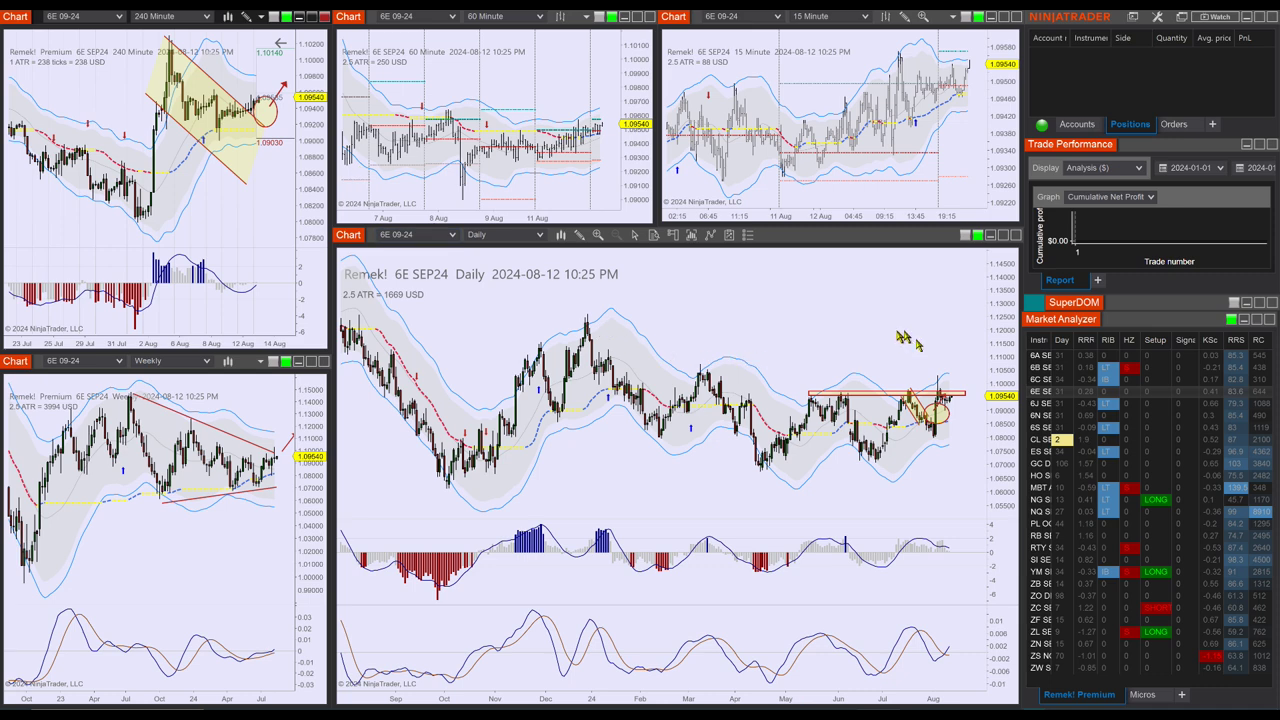
Load 6A, pan its 240-minute chart to the recent bars, then load 6N
left_click(1041, 355)
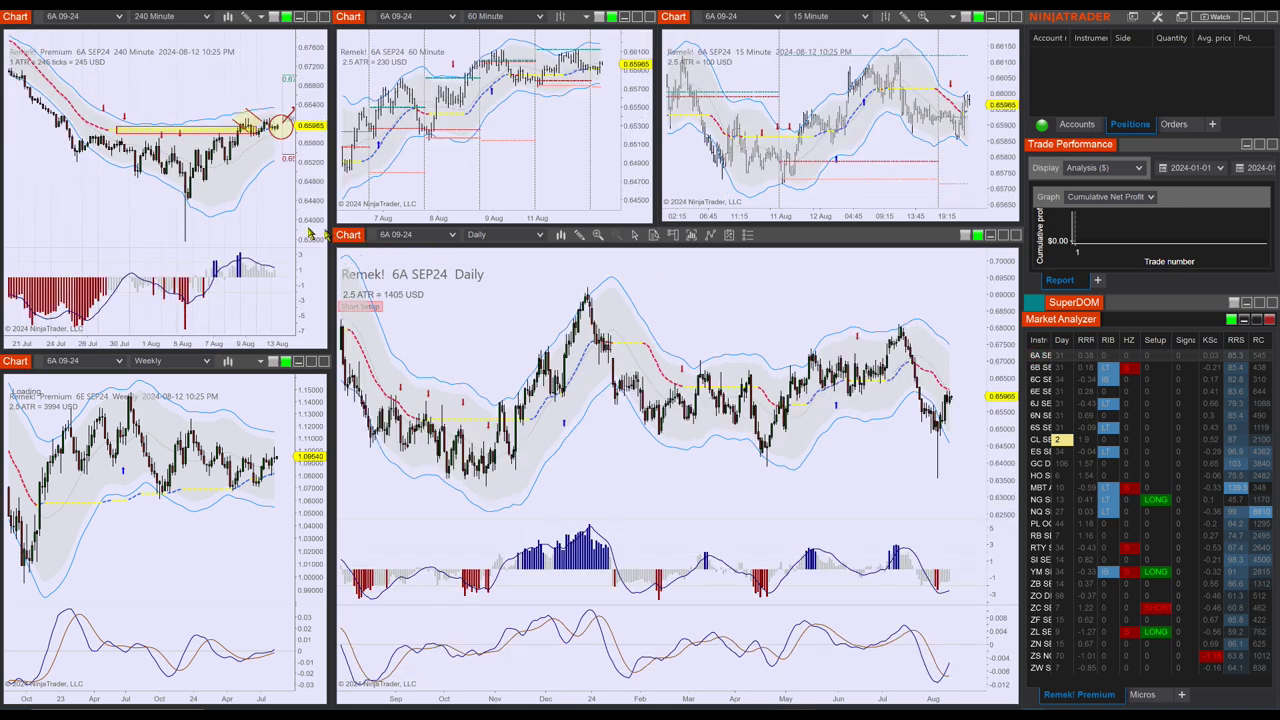
left_click_drag(286, 223, 241, 230)
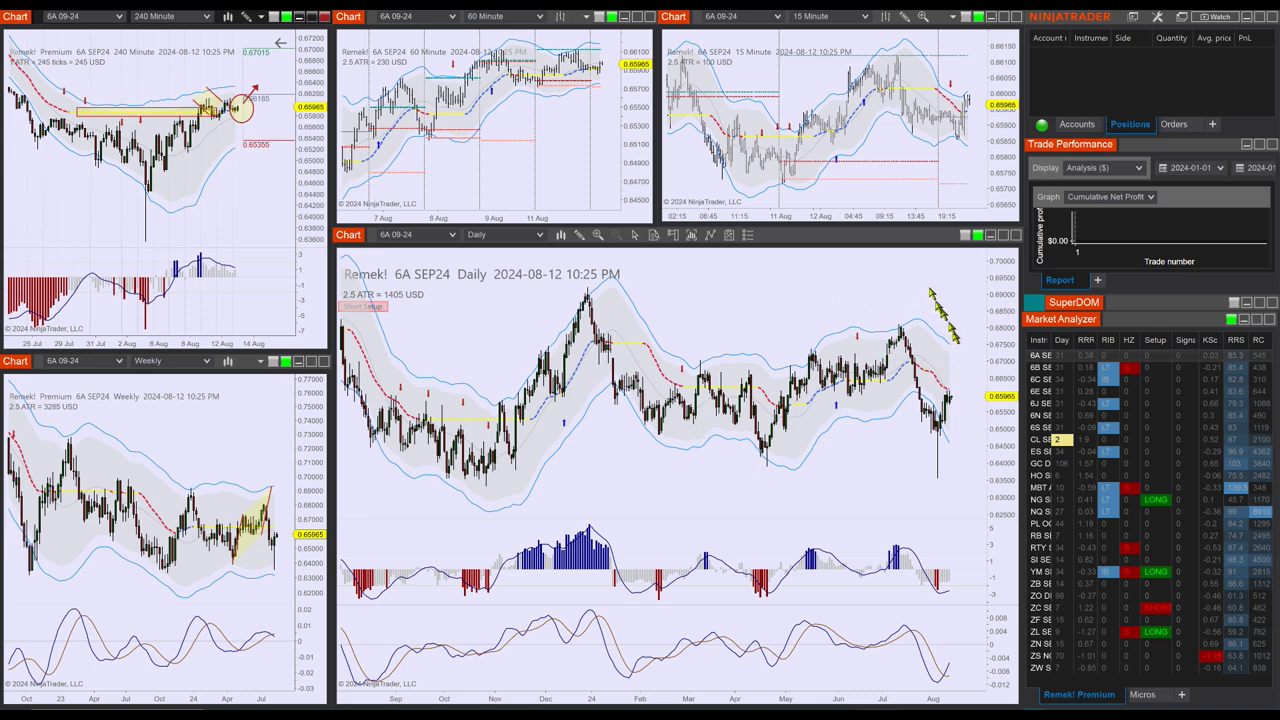
left_click(1044, 418)
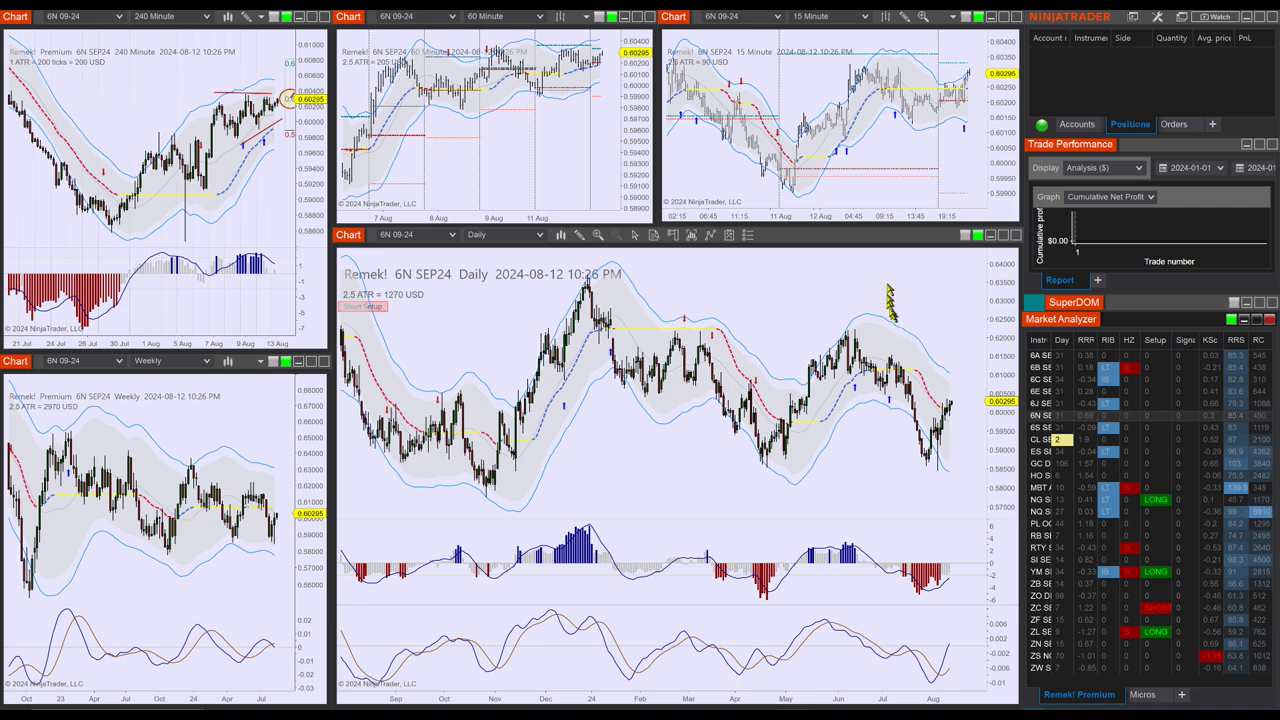
Shift and compress the 6N 240-minute chart, load CL SEP24, and add margin right of its 240-minute bars
left_click_drag(277, 188, 247, 166)
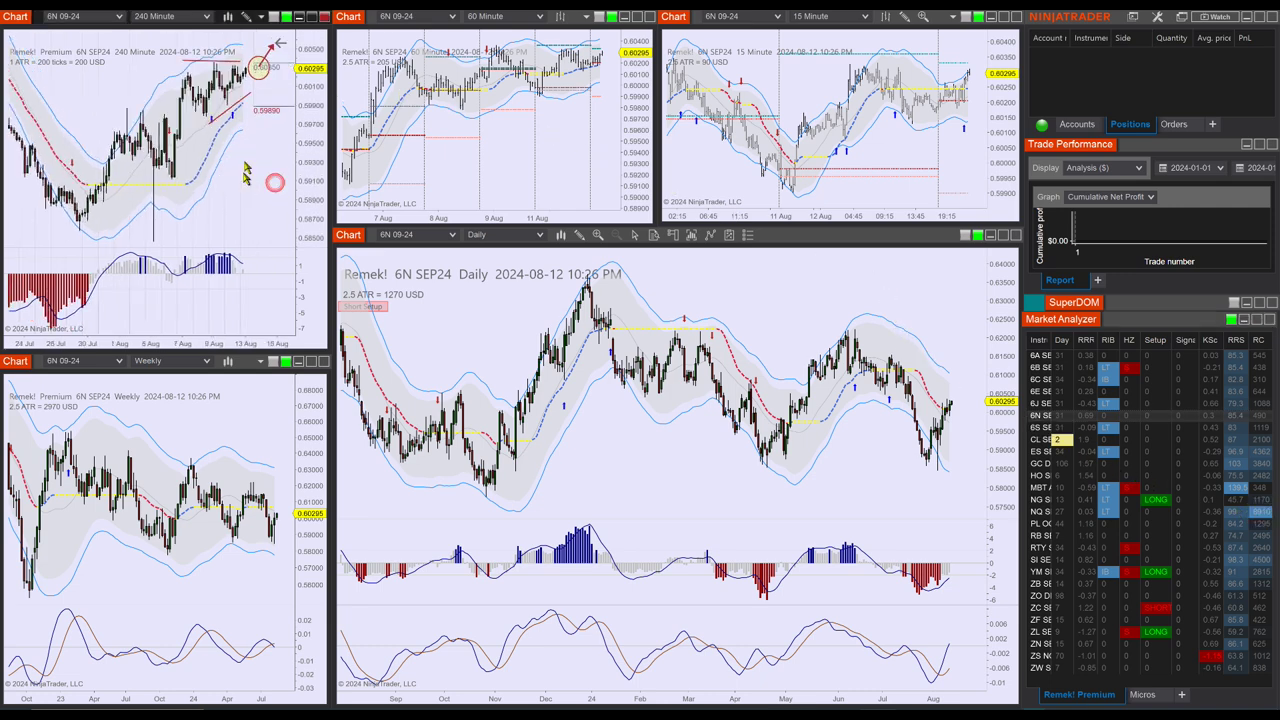
left_click_drag(305, 108, 300, 135)
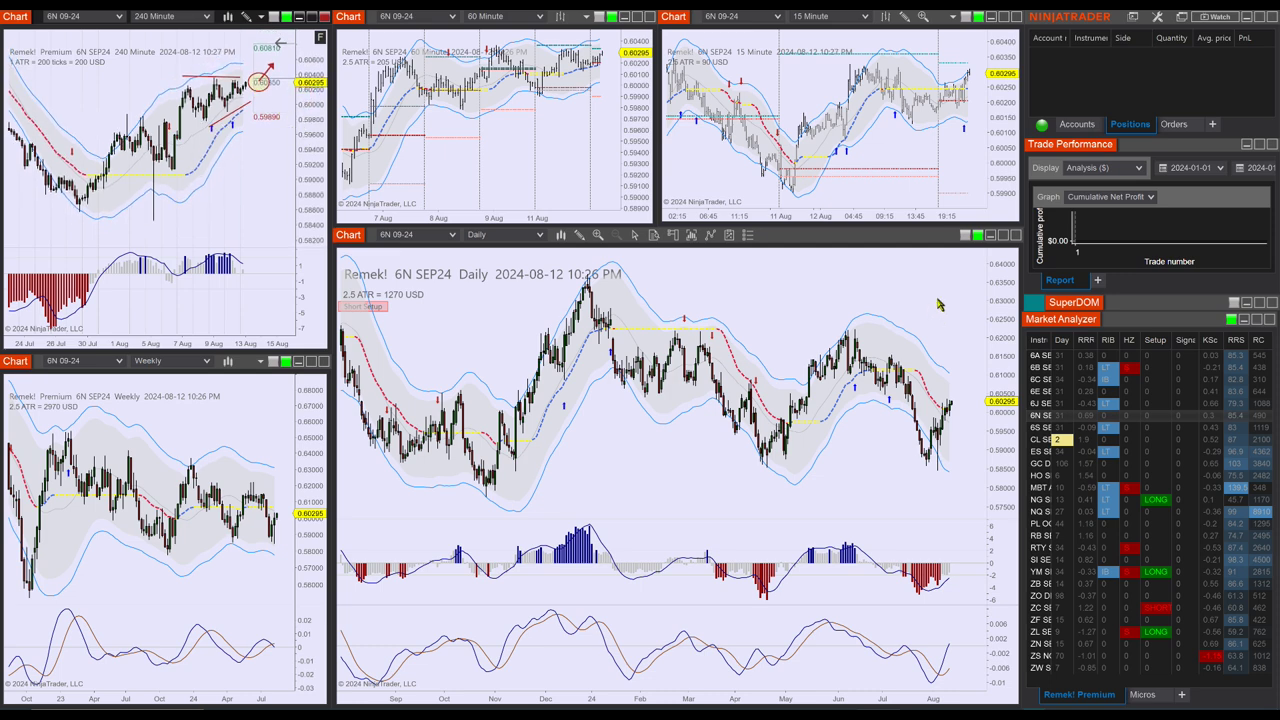
left_click(1038, 442)
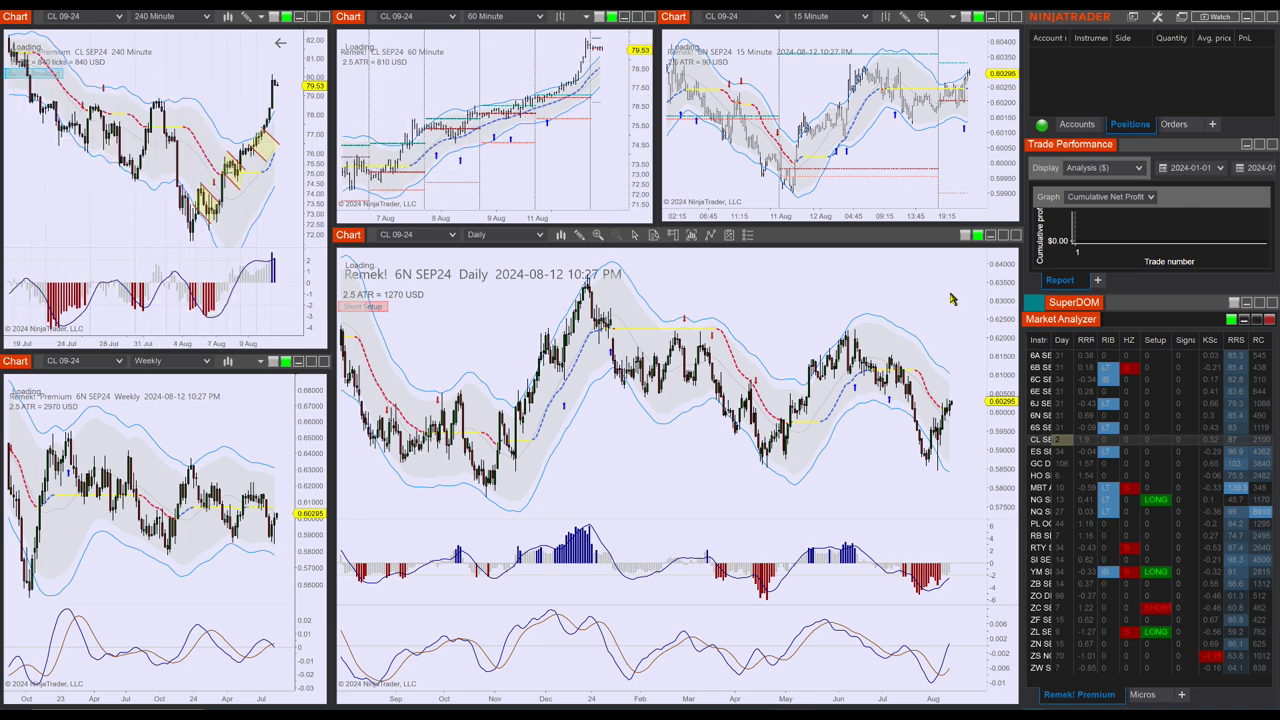
left_click_drag(285, 225, 250, 220)
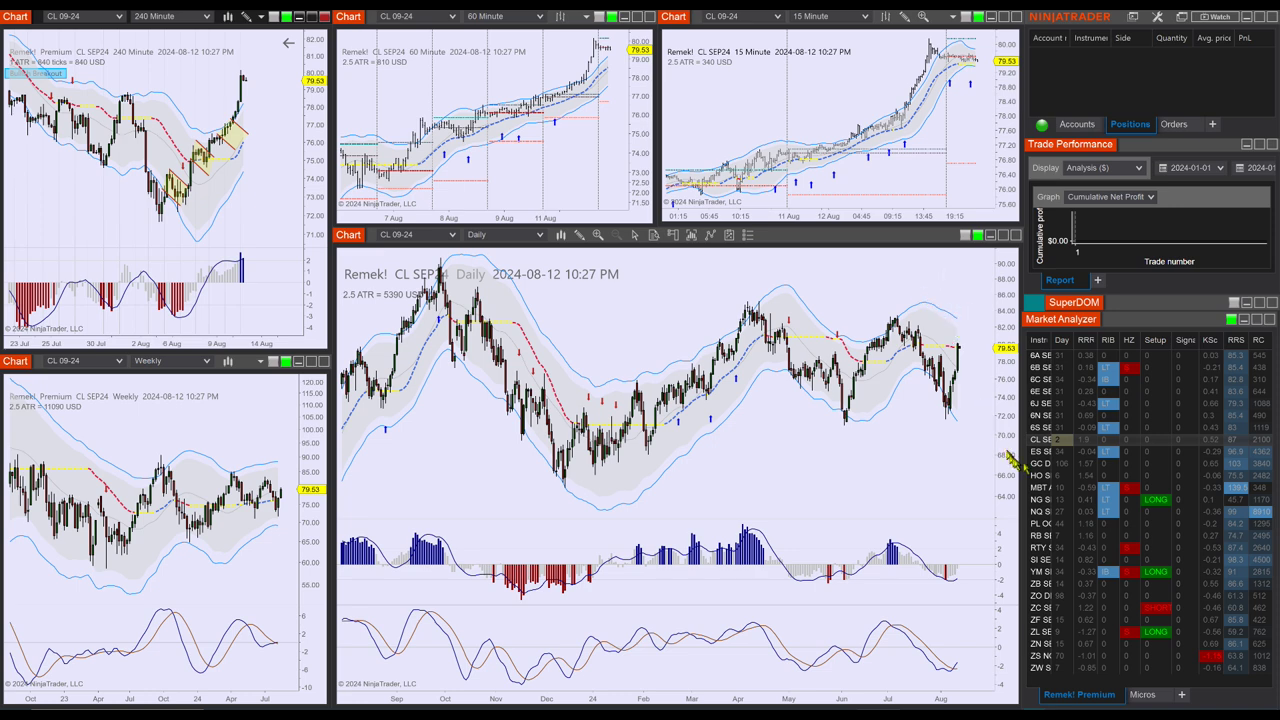
Load HO 09-24 into all the linked charts from the Market Analyzer
left_click(1040, 475)
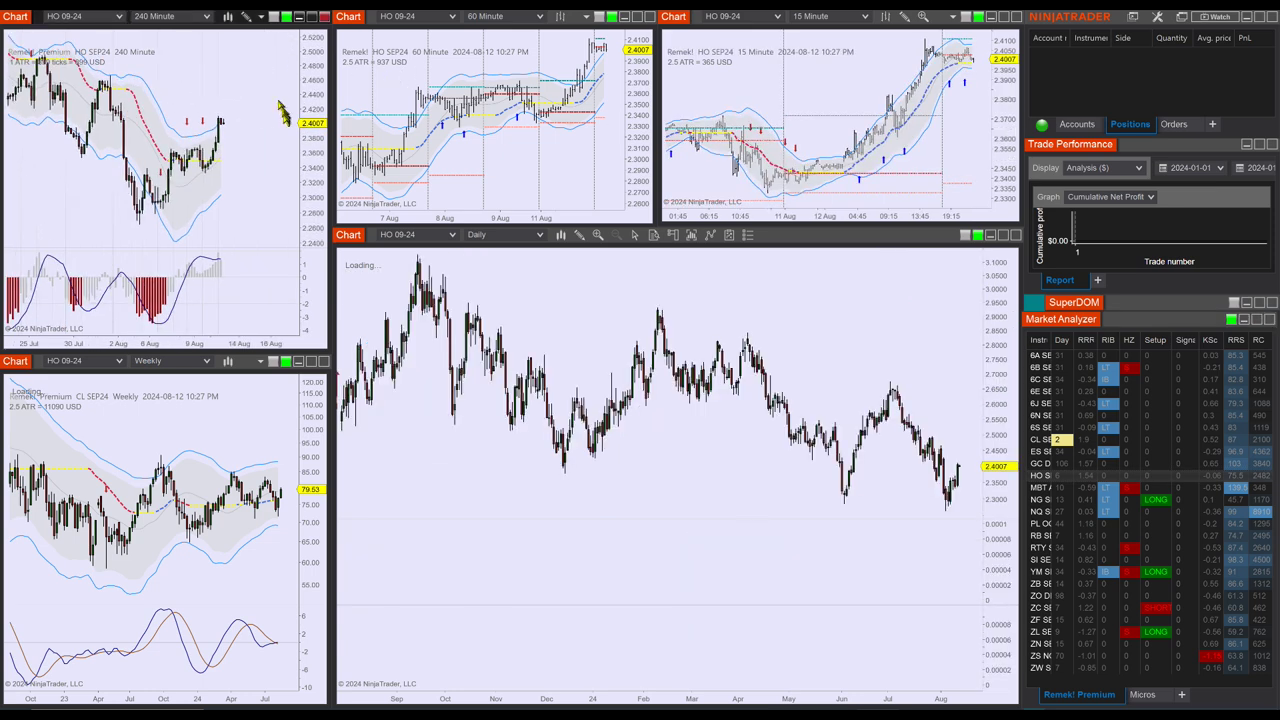
Draw a shaded channel on the HO 240-minute chart, pan the daily chart left, and switch to RB
left_click(214, 114)
left_click(246, 131)
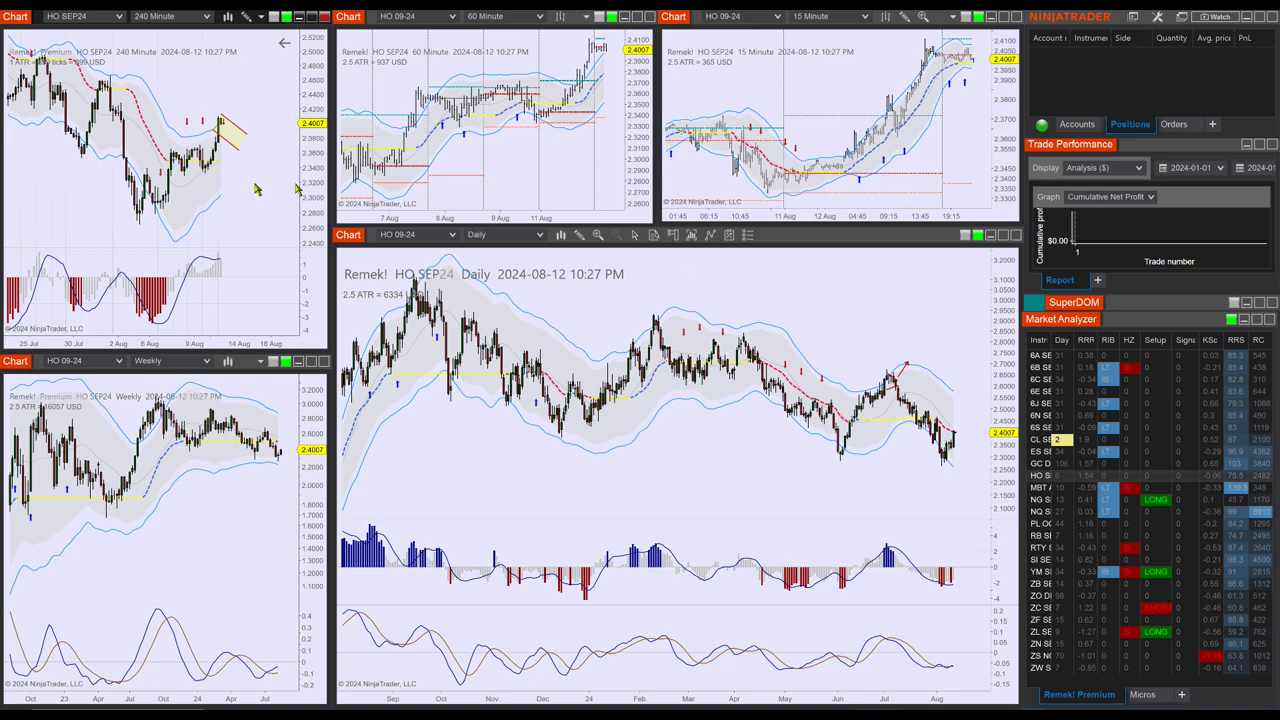
left_click_drag(927, 313, 863, 313)
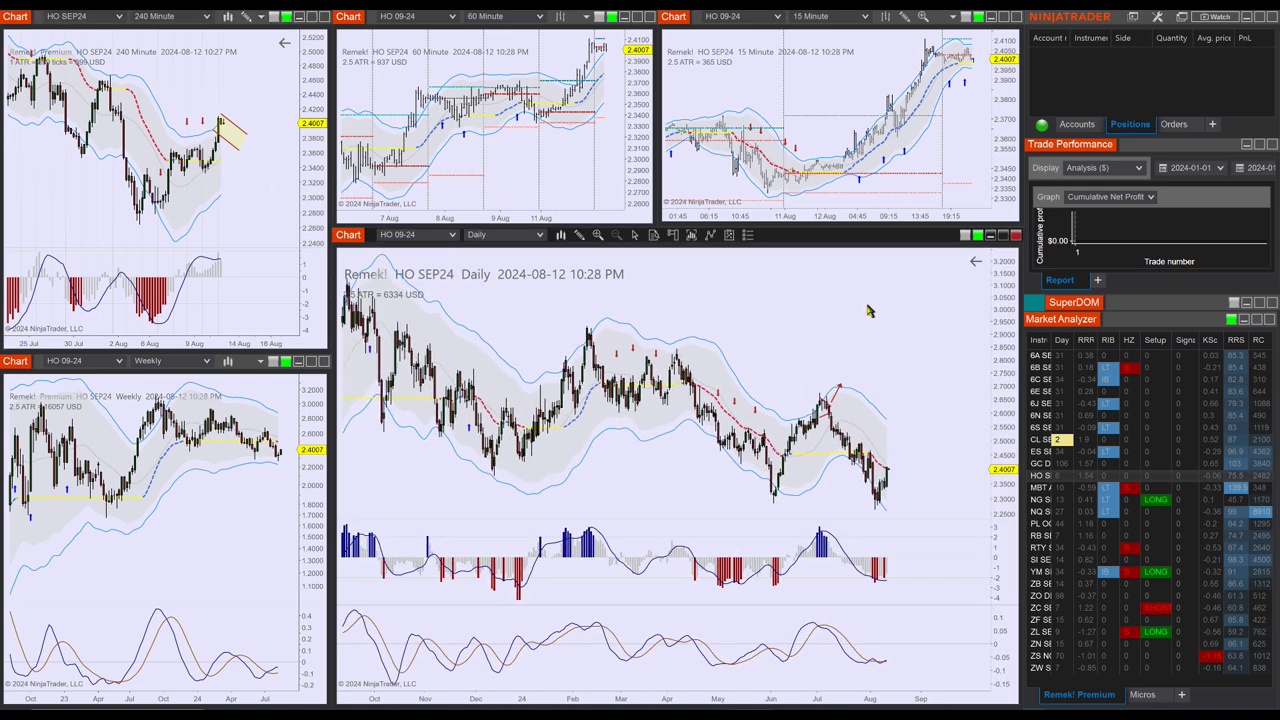
left_click(1040, 536)
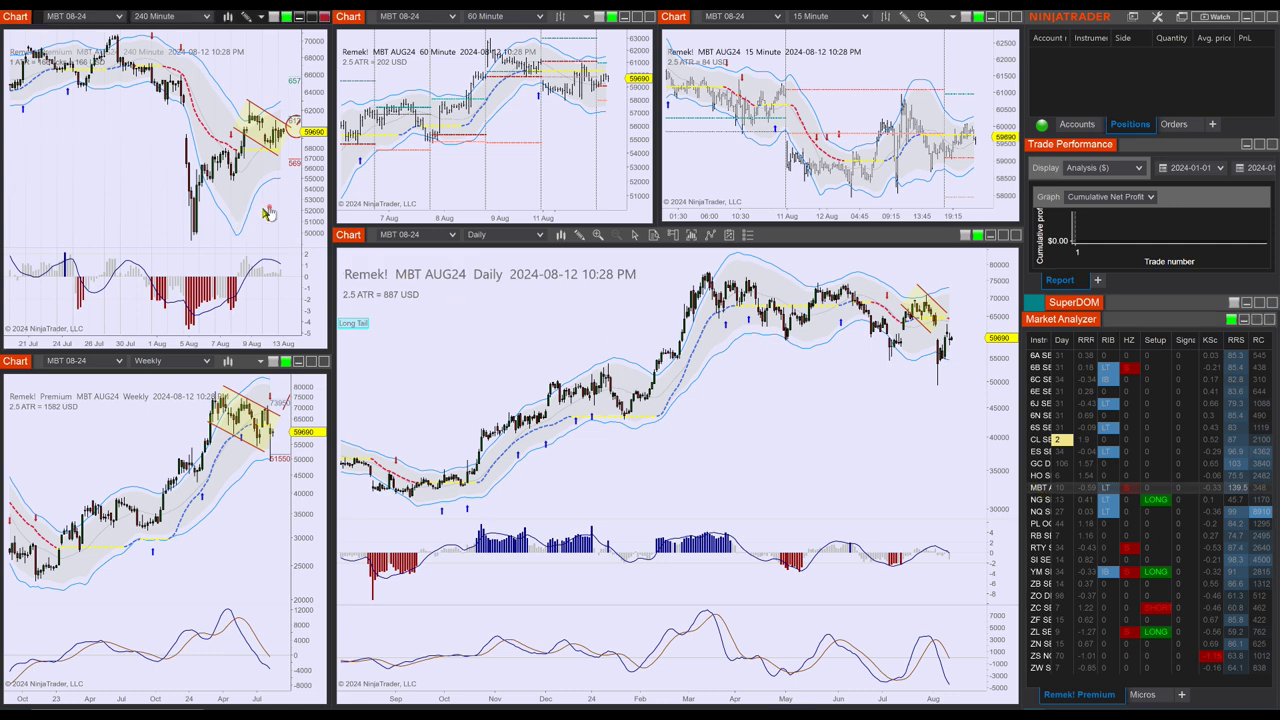
Compress the MBT weekly price scale, then switch the linked charts to GC 12-24
scroll(255, 213, "down", 5)
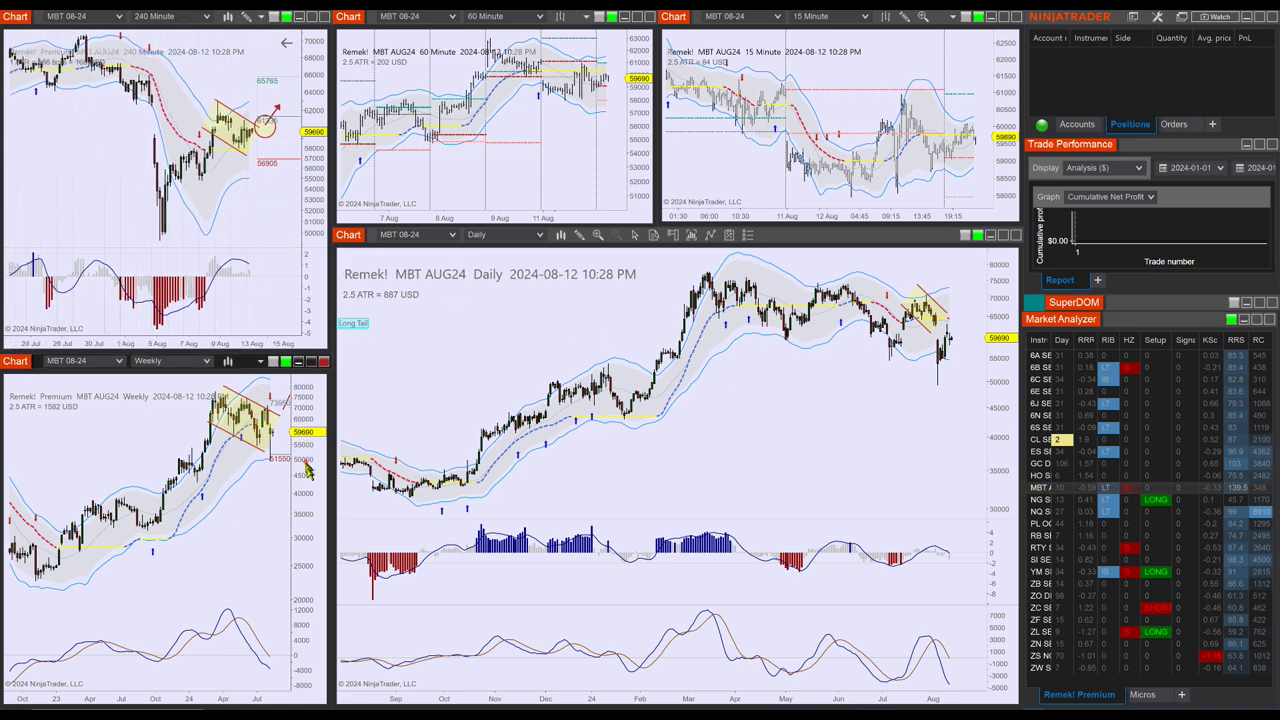
left_click_drag(308, 470, 309, 505)
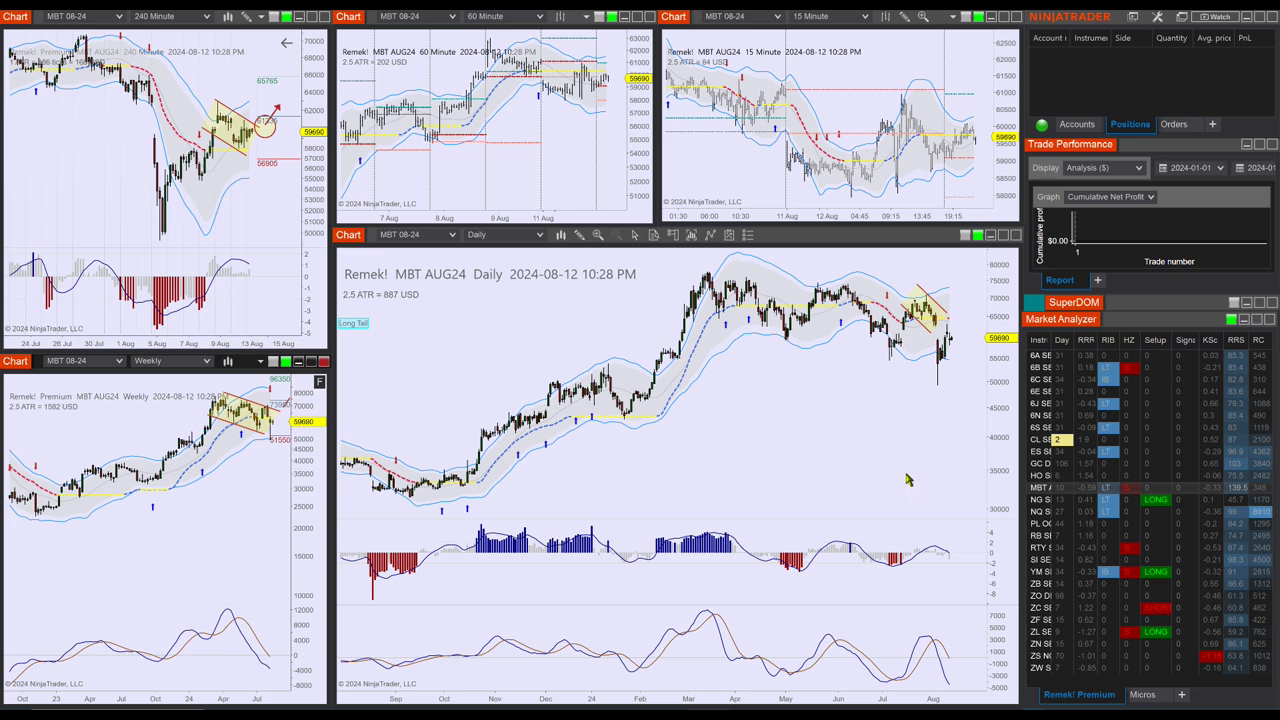
left_click(1041, 463)
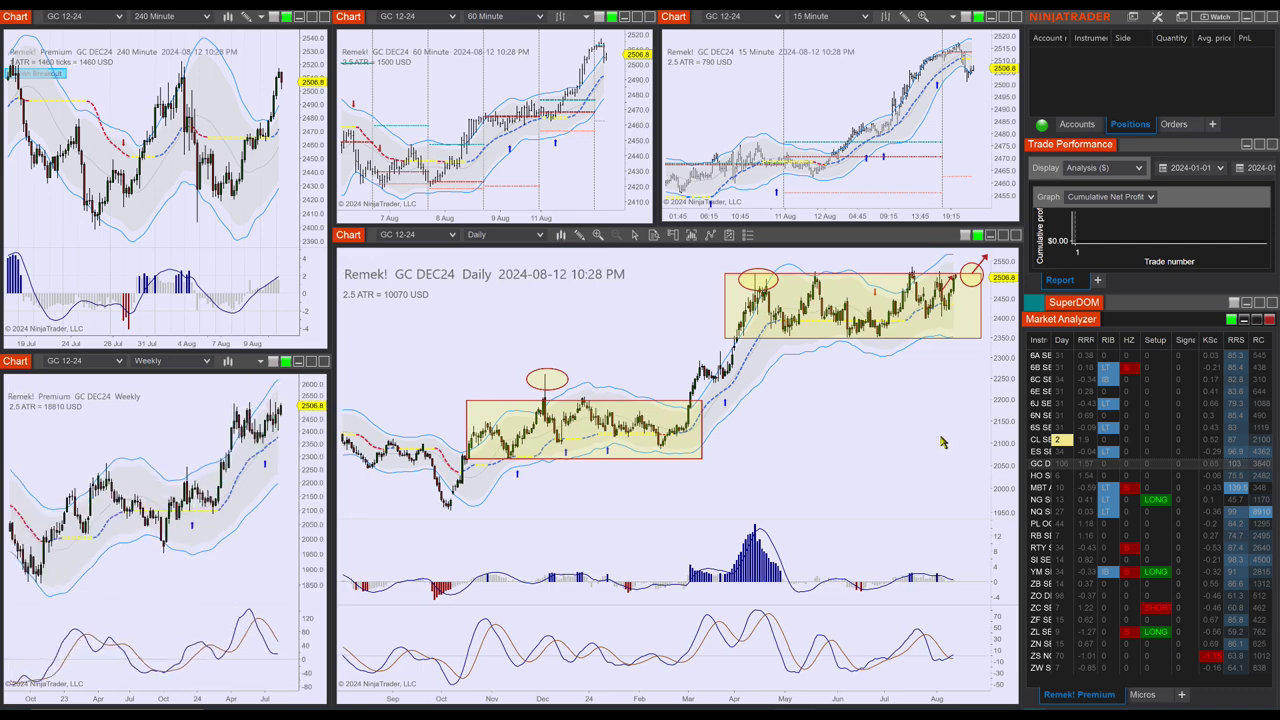
Pan the GC daily and weekly charts left for margin and draw a red horizontal line at the weekly highs
left_click_drag(937, 437, 880, 440)
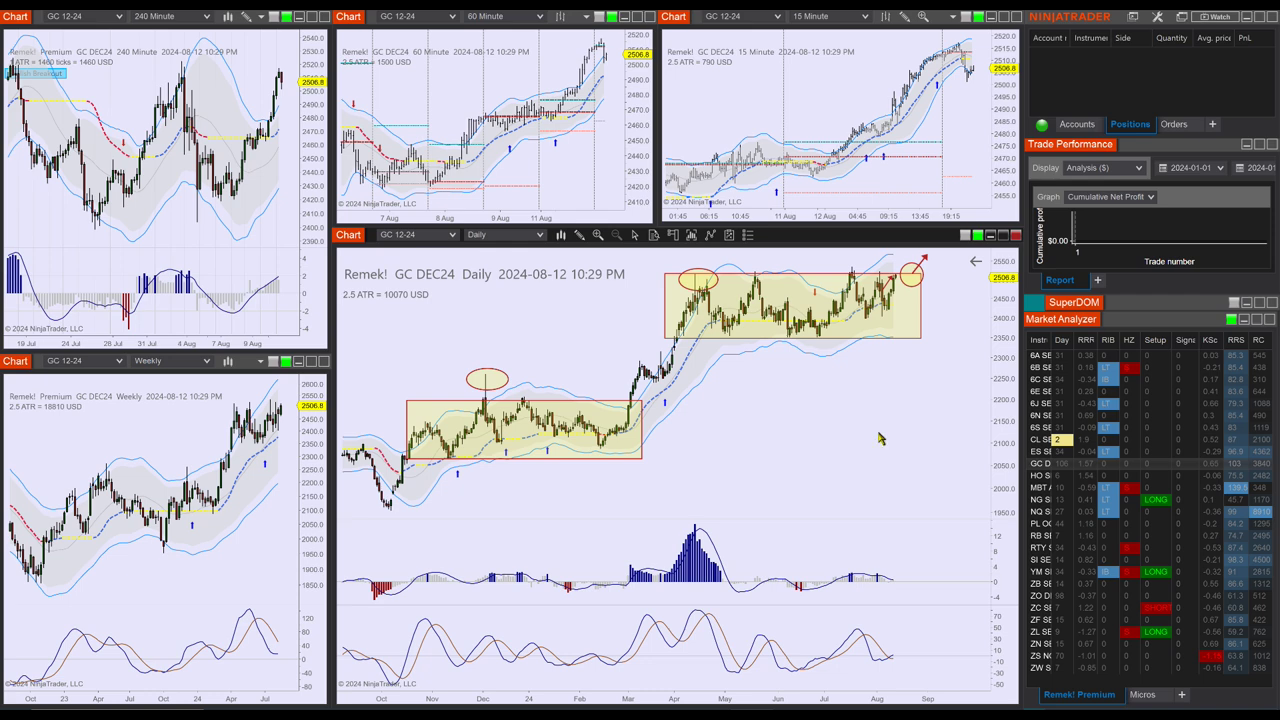
left_click_drag(256, 566, 222, 574)
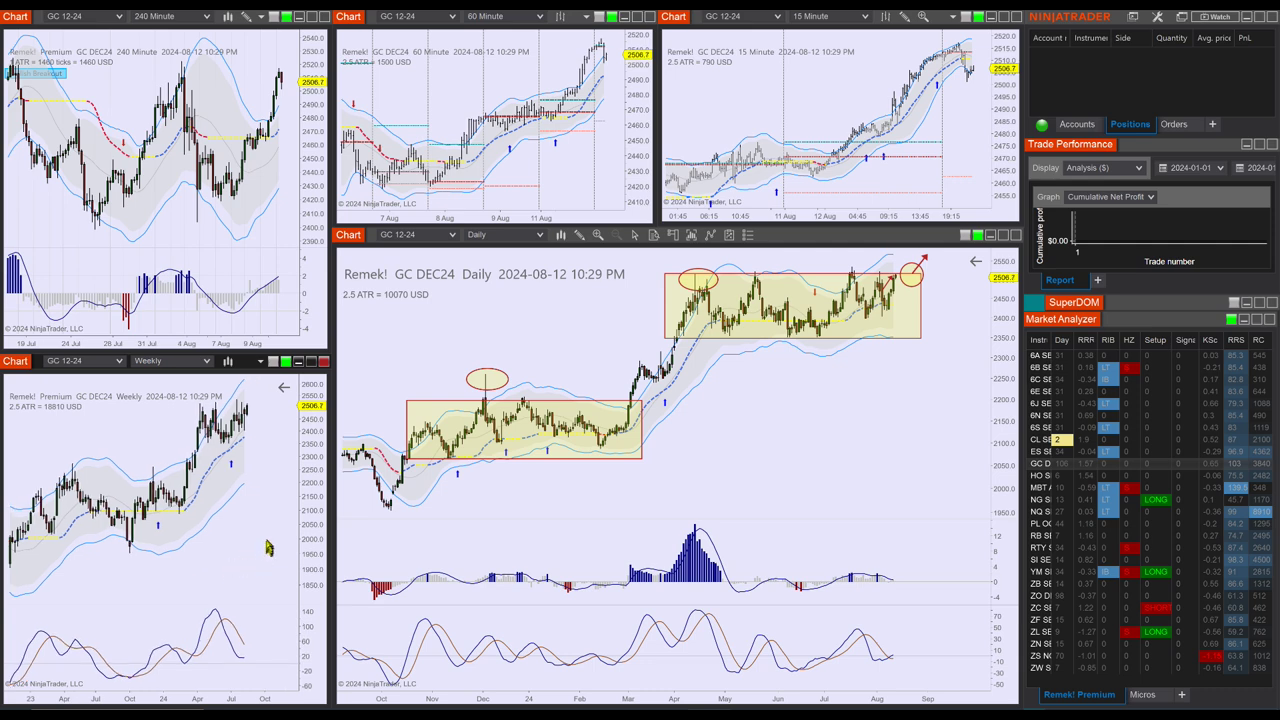
left_click_drag(197, 402, 255, 402)
Load SI, rescale the weekly price axis, and draw a downward line from the weekly peak
left_click(1038, 562)
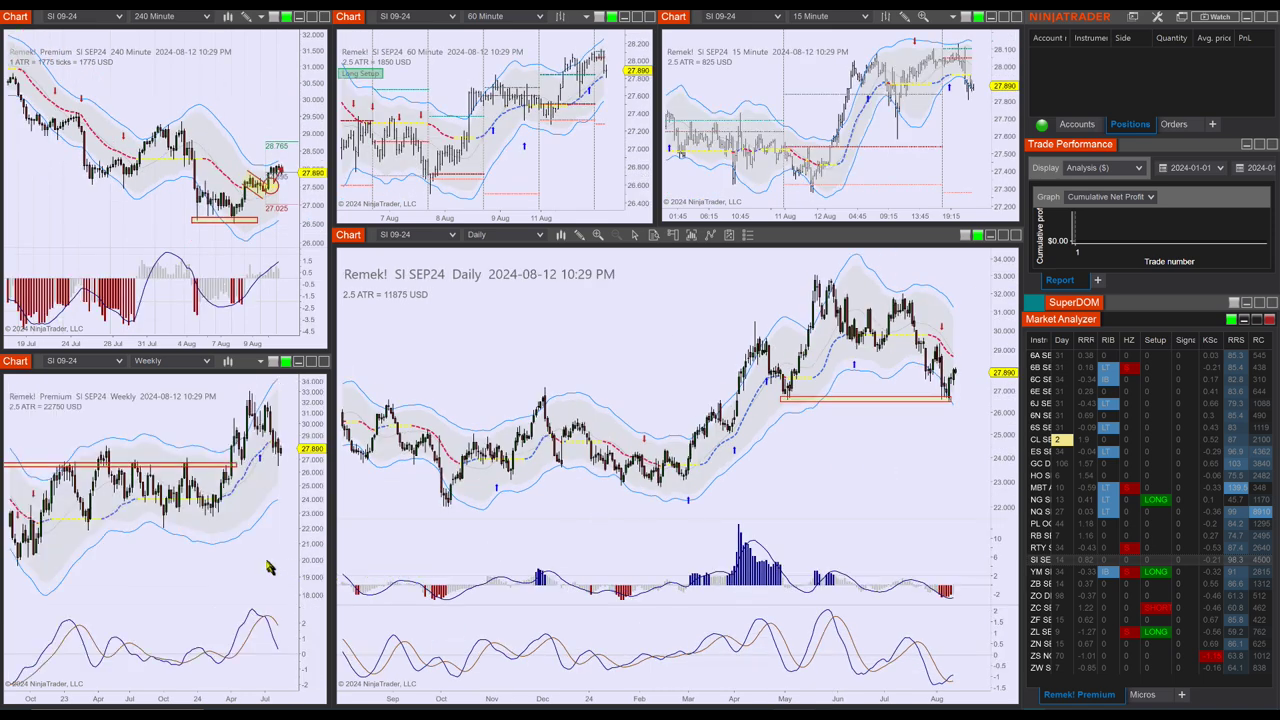
scroll(263, 558, "down", 2)
left_click_drag(308, 516, 310, 540)
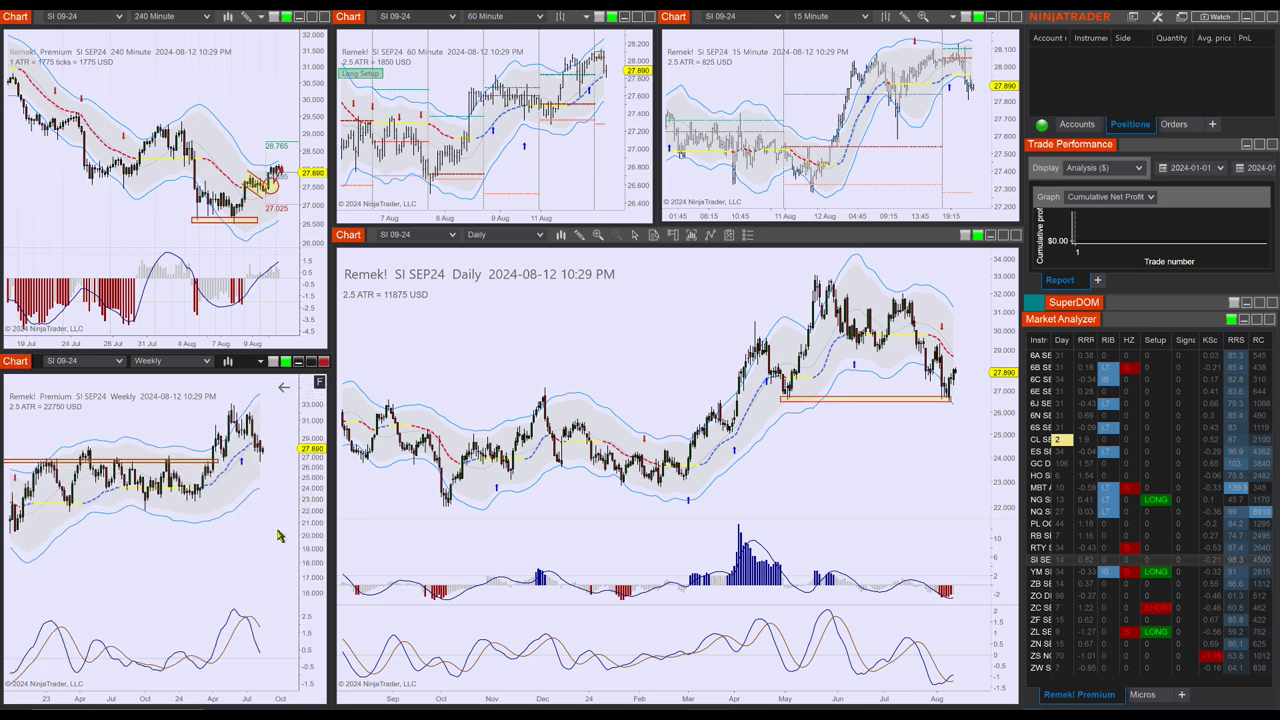
scroll(279, 535, "down", 1)
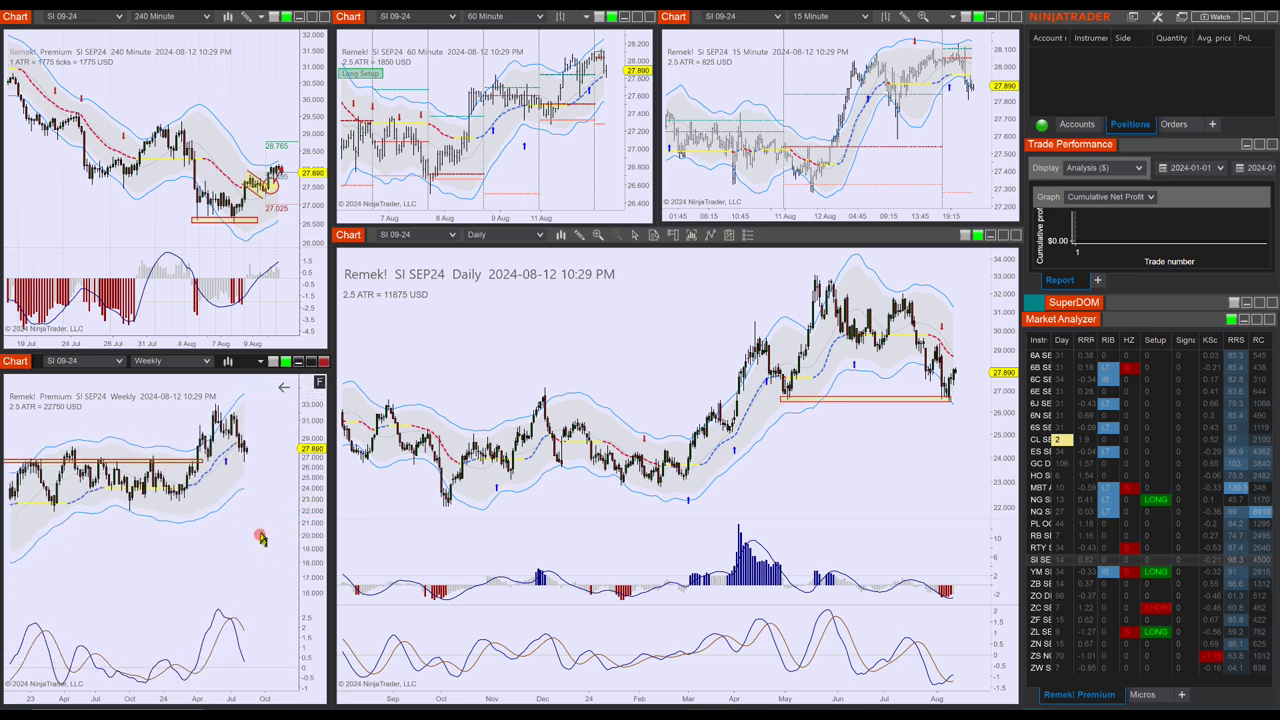
mouse_move(215, 400)
left_mouse_down()
mouse_move(265, 436)
mouse_move(198, 430)
left_mouse_up()
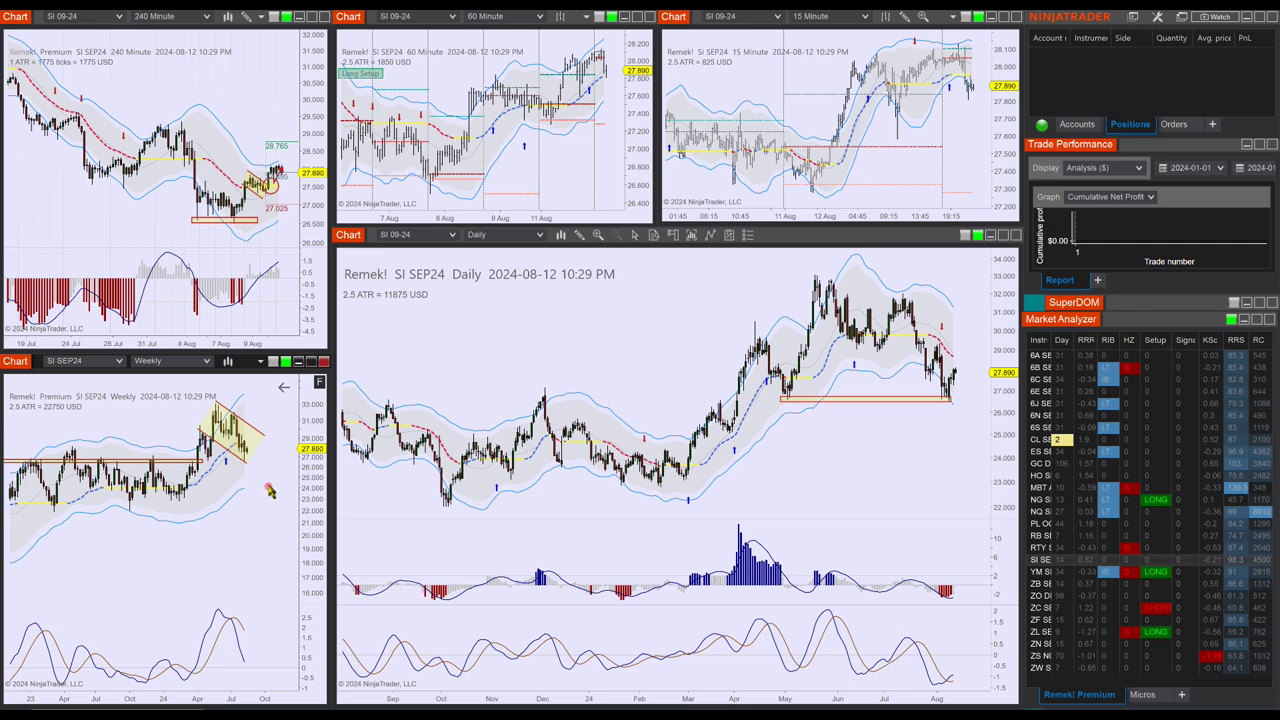